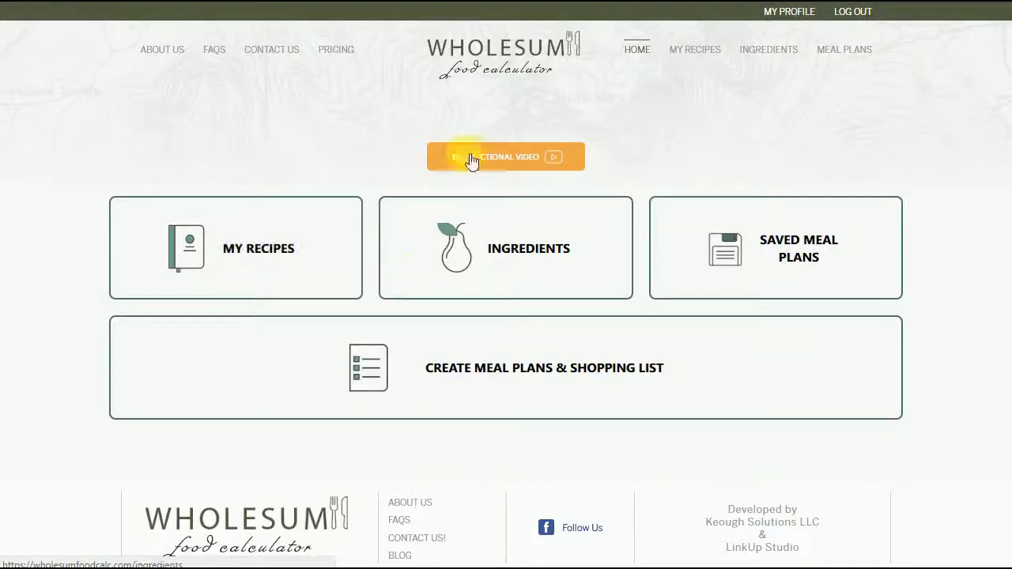
# Open the profile settings and switch automatic substitute ingredient calculation off and back on.
pyautogui.click(789, 22)
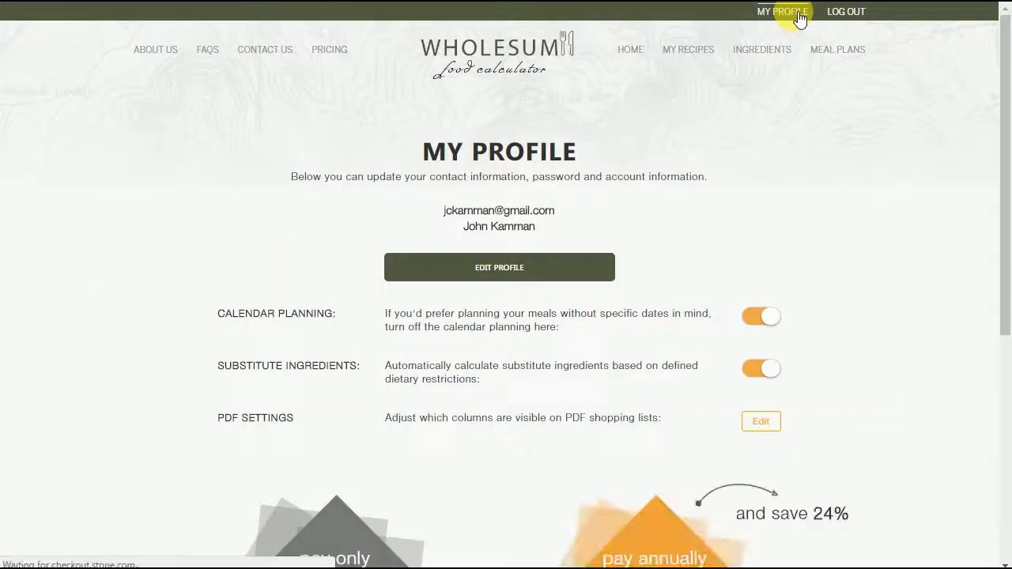
pyautogui.click(767, 376)
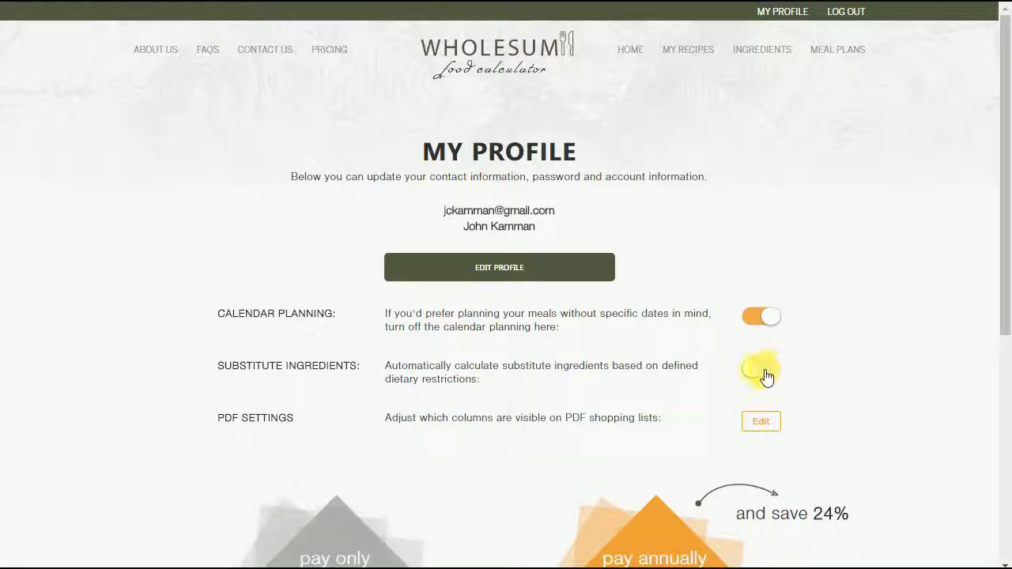
pyautogui.click(766, 377)
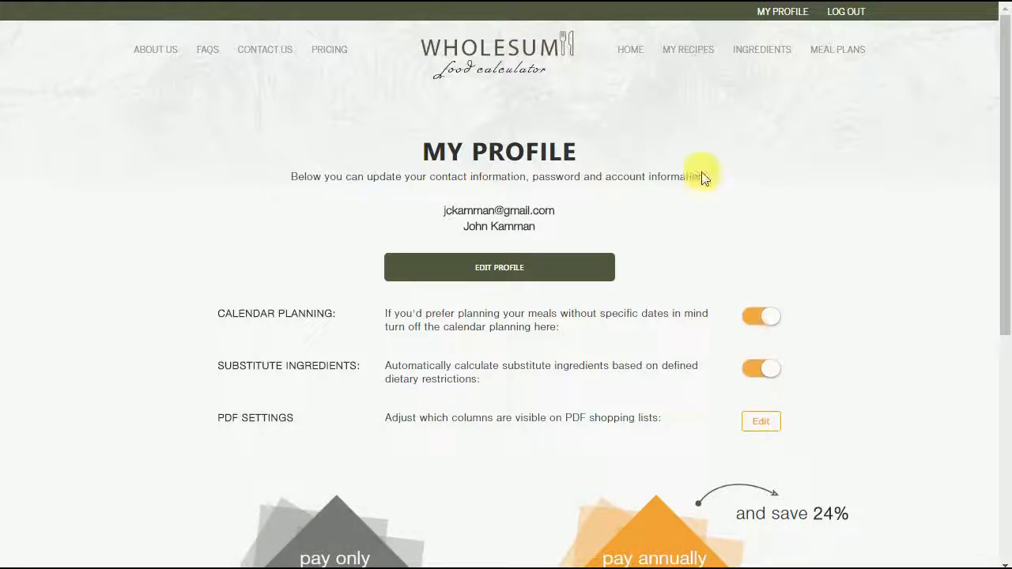
# Open the Chicken Taco Bar recipe from the recipe library to examine its ingredient list.
pyautogui.click(701, 58)
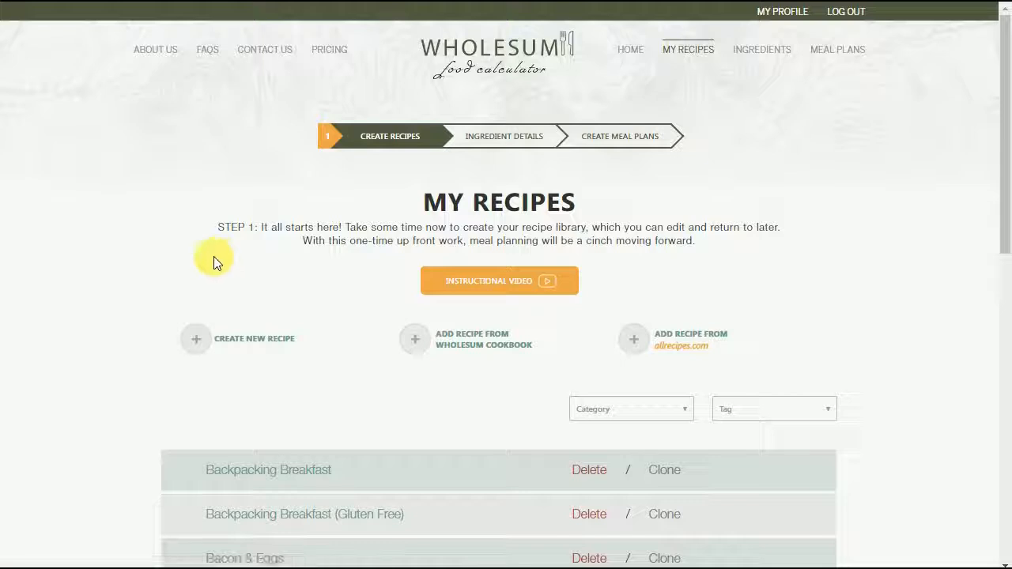
pyautogui.scroll(-1, 229, 208)
pyautogui.scroll(-3, 231, 208)
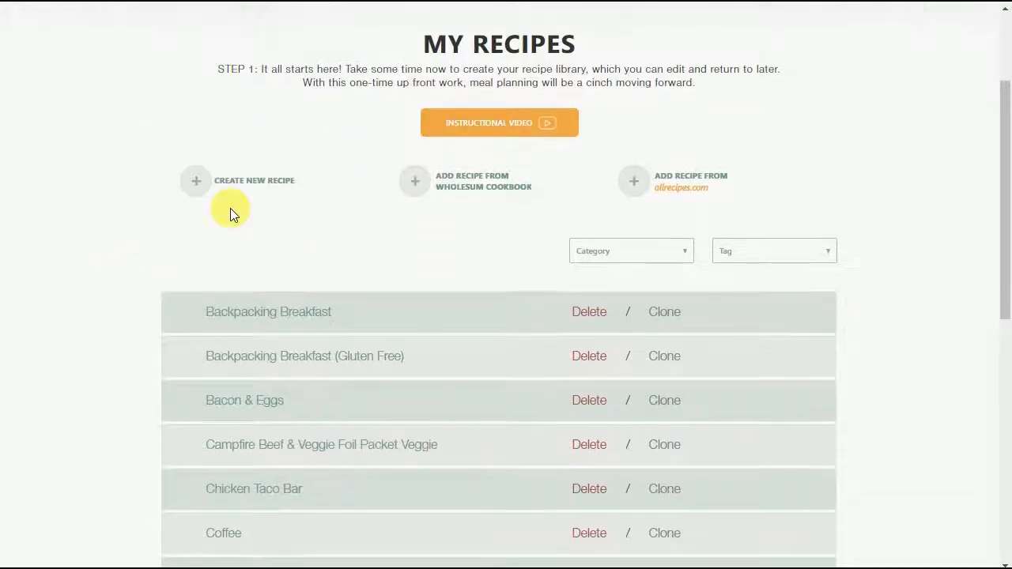
pyautogui.scroll(-1, 230, 208)
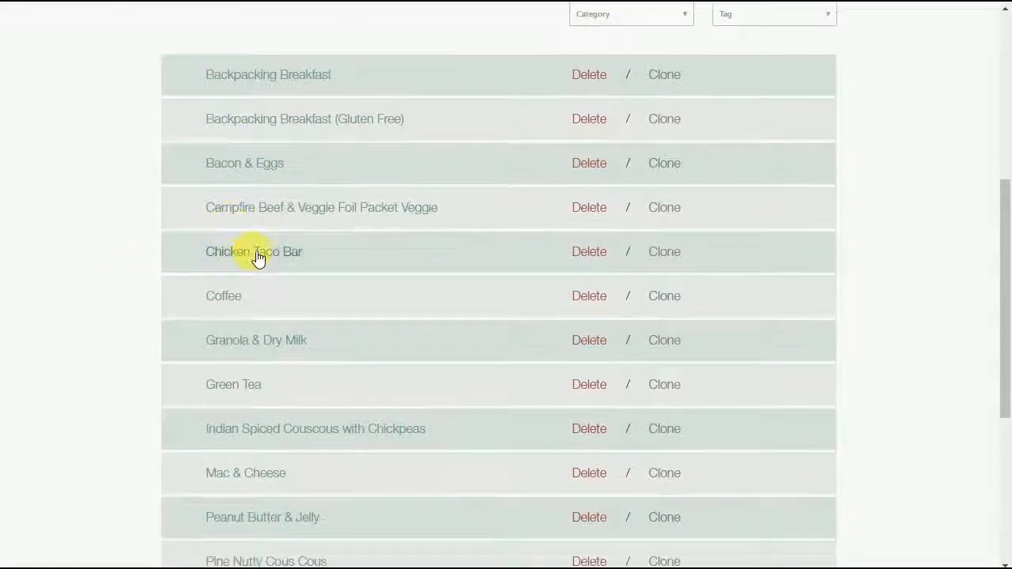
pyautogui.click(257, 255)
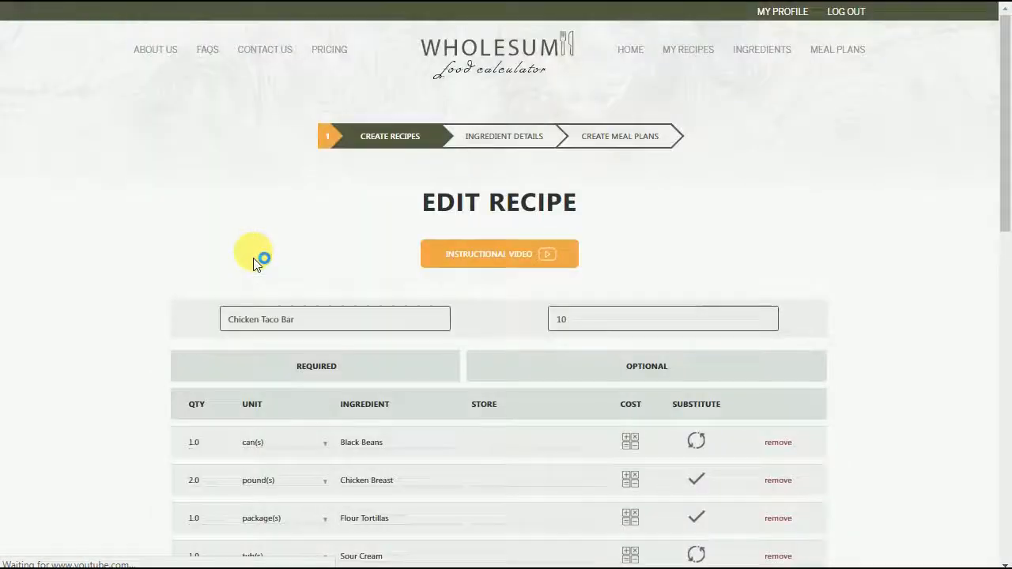
pyautogui.scroll(-3, 184, 241)
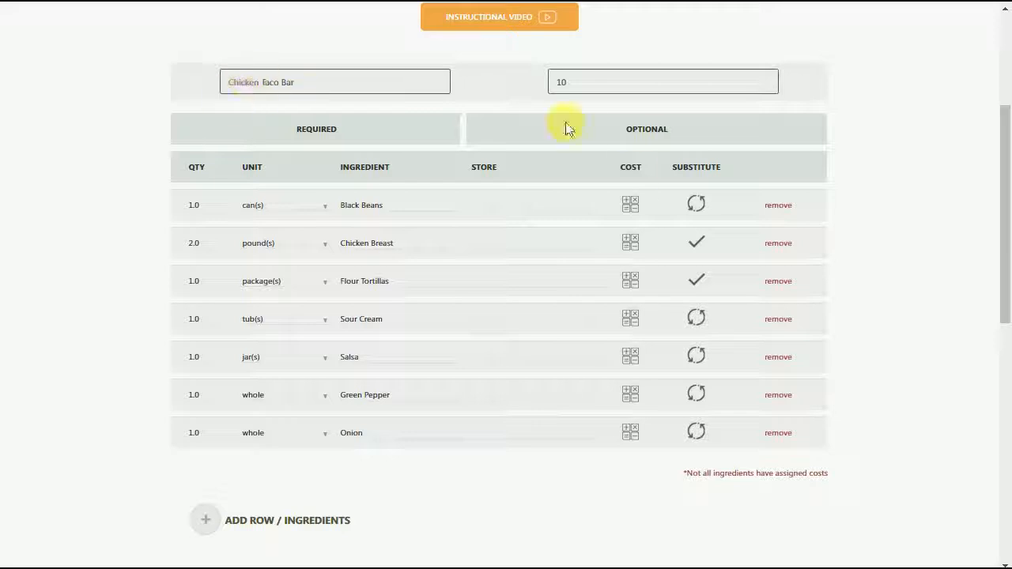
# Review the dietary restrictions and substitute ingredients defined for Chicken Breast and Flour Tortillas in the recipe.
pyautogui.click(699, 243)
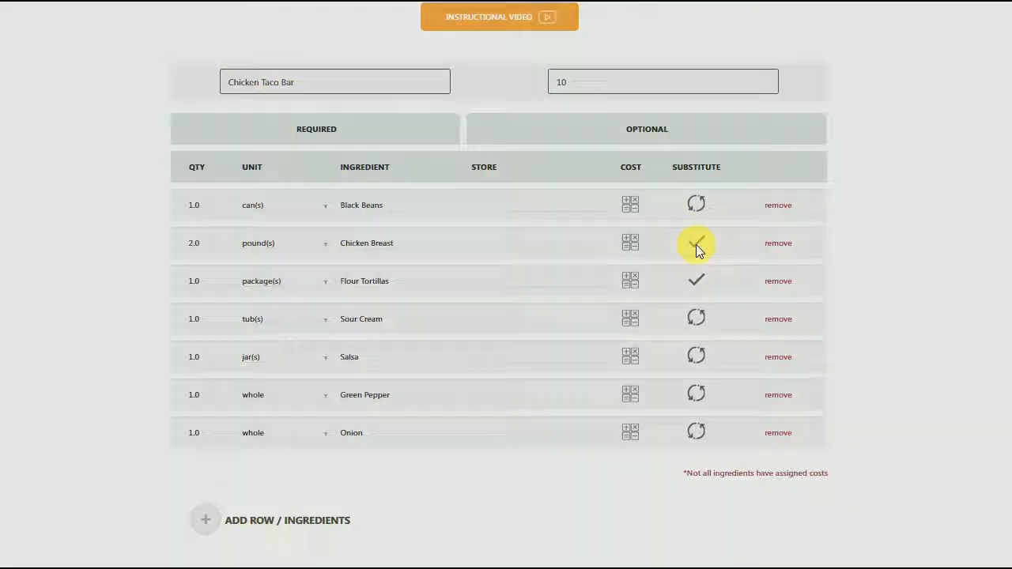
pyautogui.moveTo(335, 154); pyautogui.dragTo(603, 153)
pyautogui.click(606, 156)
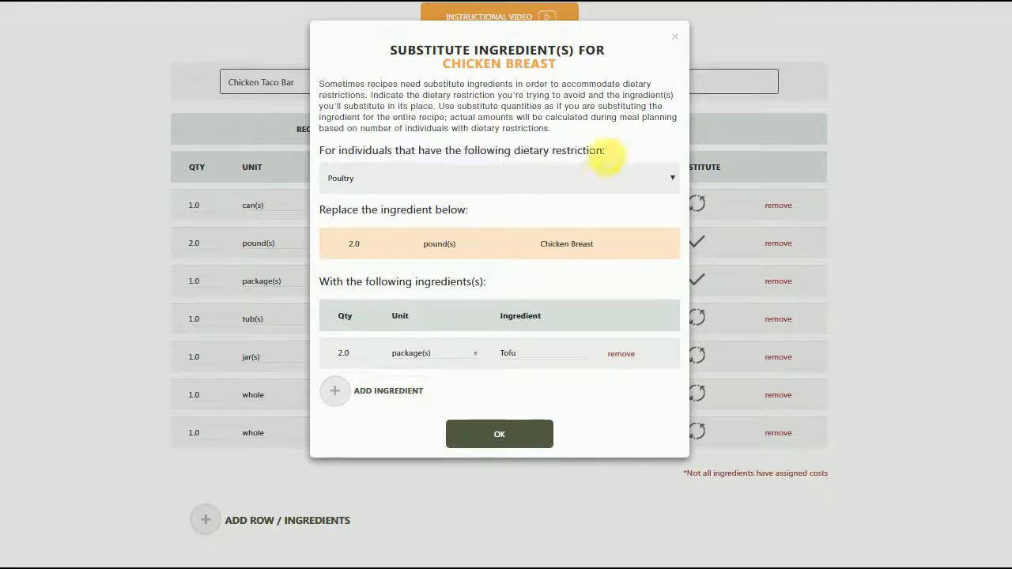
pyautogui.click(666, 175)
pyautogui.click(667, 176)
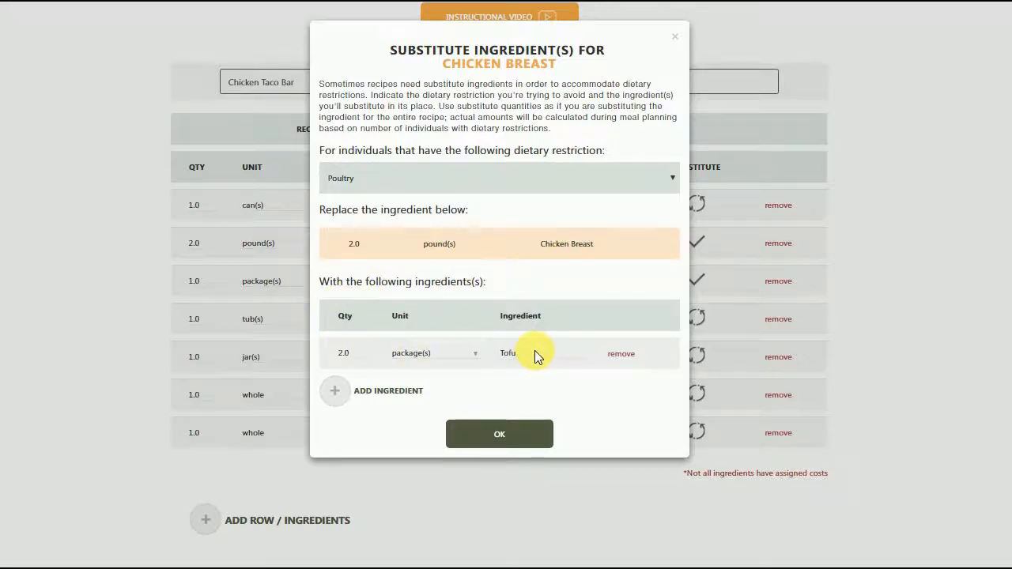
pyautogui.click(520, 441)
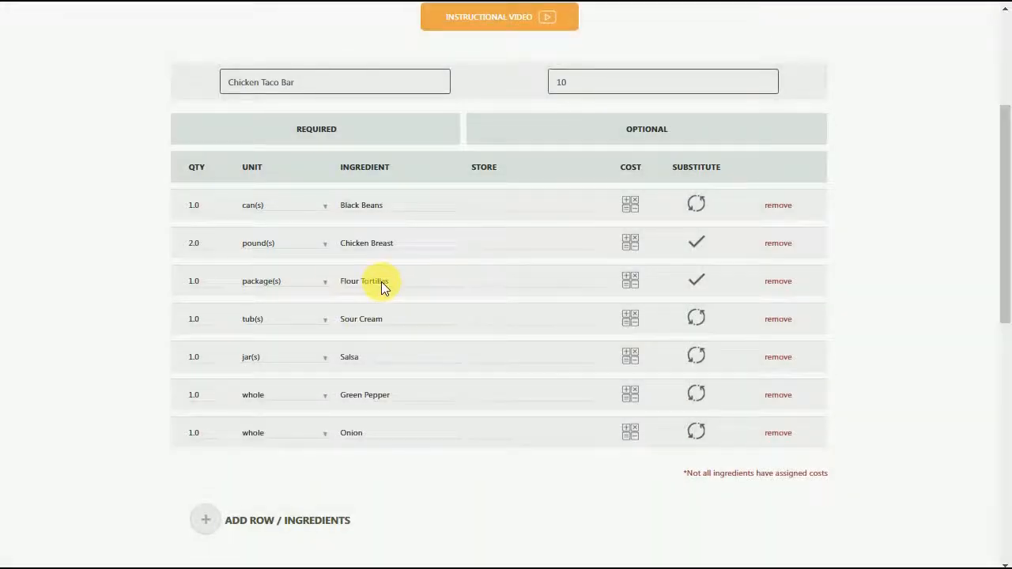
pyautogui.click(697, 283)
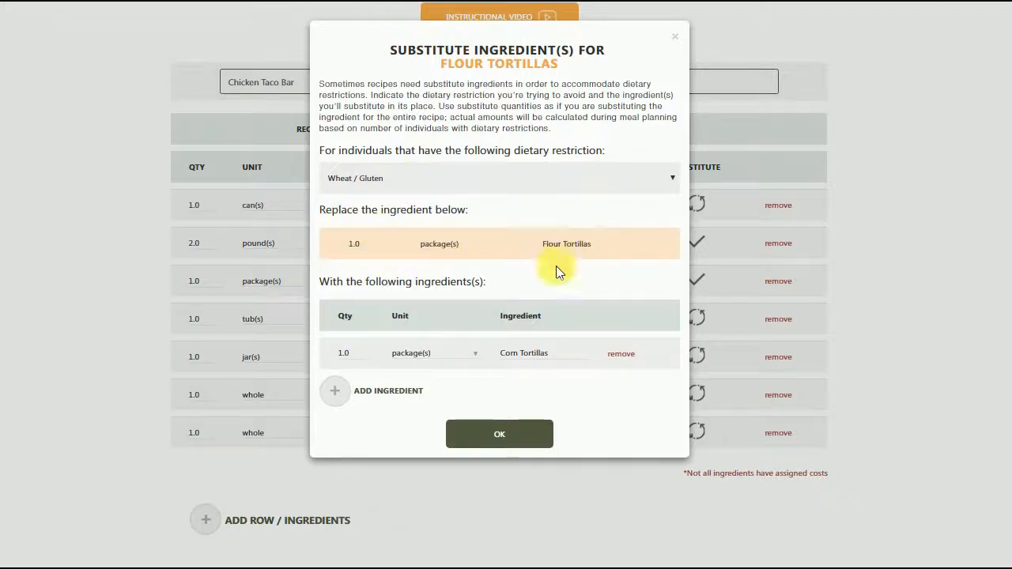
pyautogui.click(500, 440)
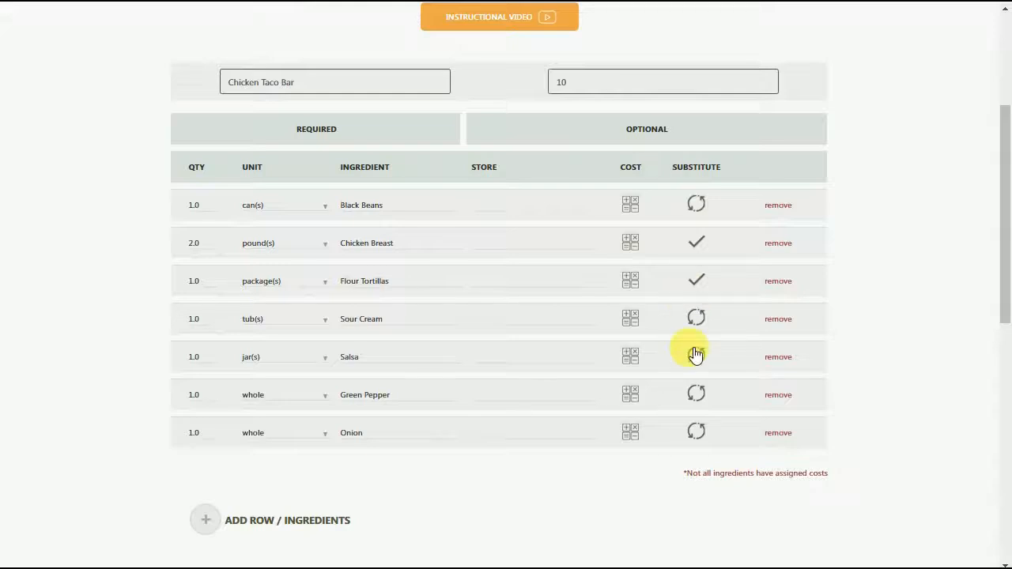
# Start a new meal plan with the group name Chicken Taco Bar Example and 20 normal appetite individuals.
pyautogui.scroll(3, 853, 338)
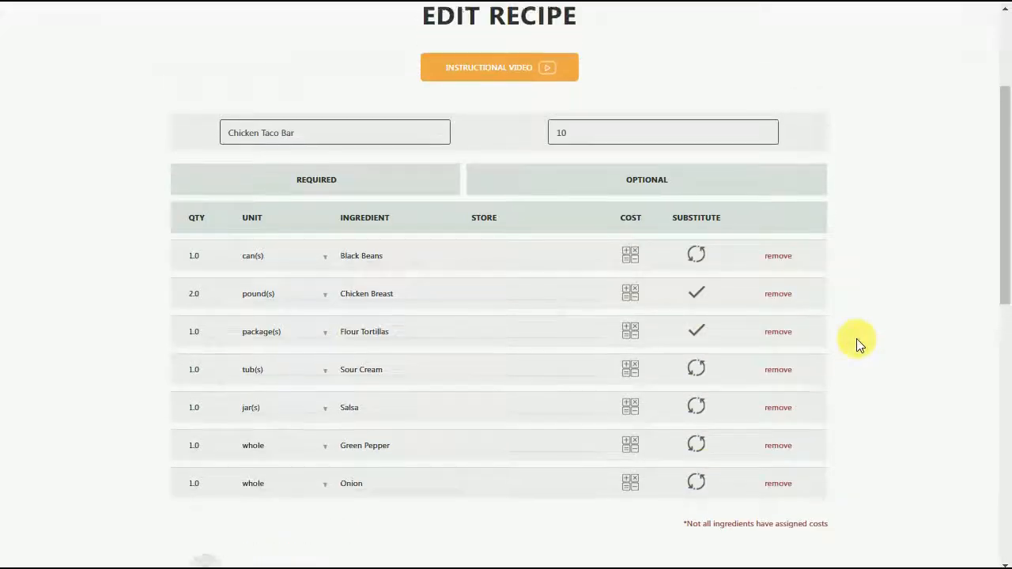
pyautogui.click(838, 49)
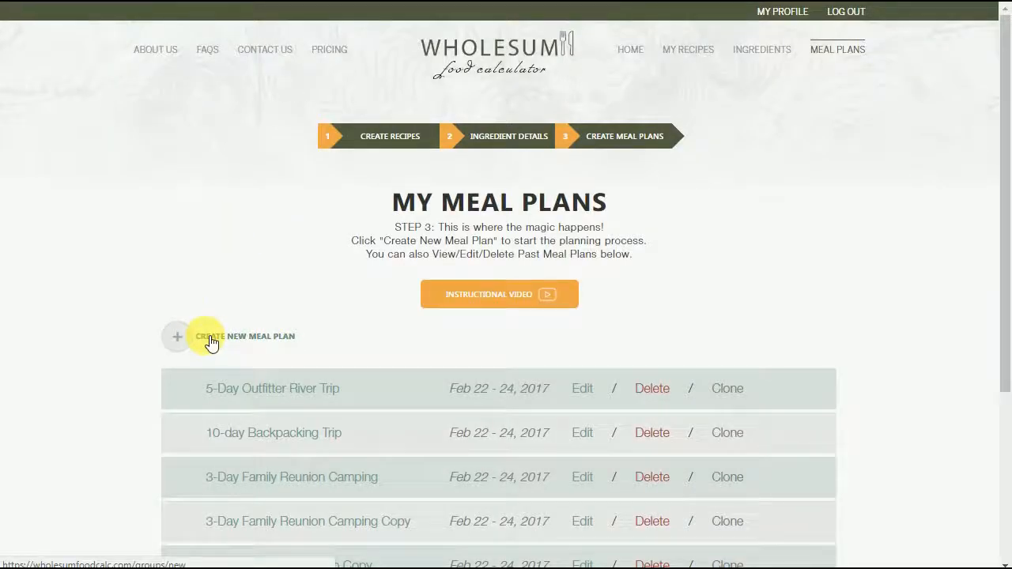
pyautogui.click(209, 337)
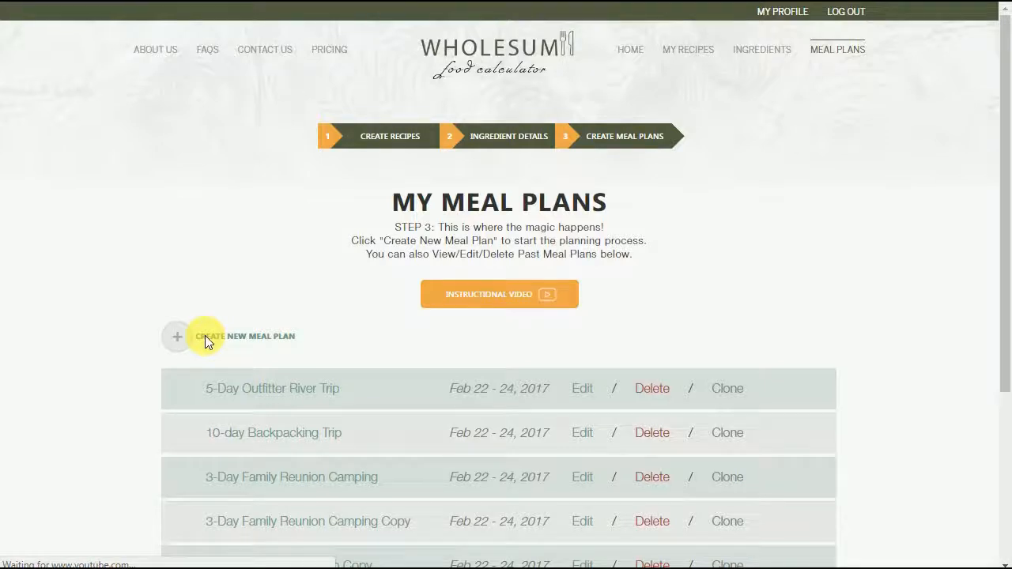
pyautogui.click(481, 354)
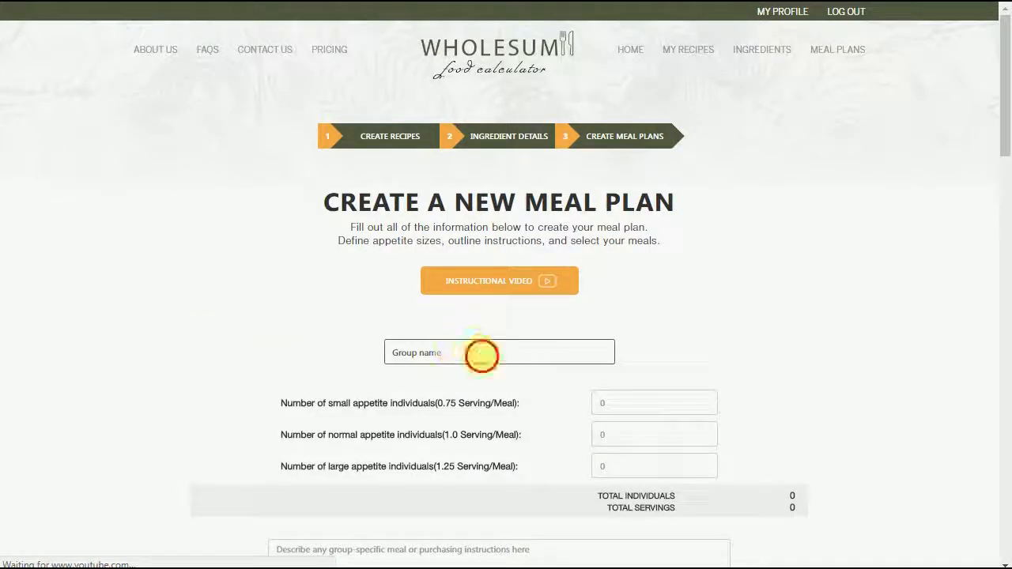
pyautogui.write('Chick')
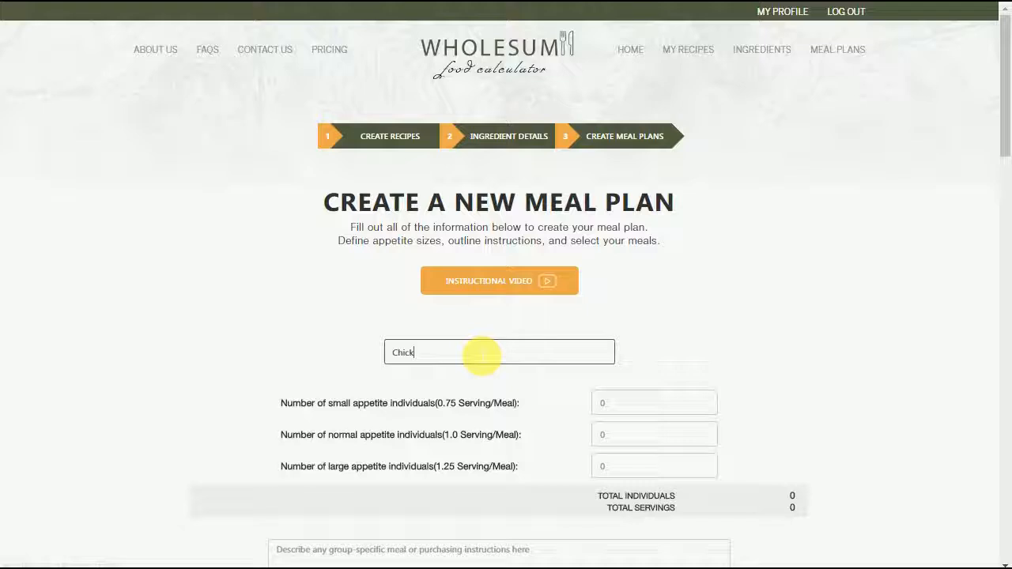
pyautogui.write('en Taco Bar ')
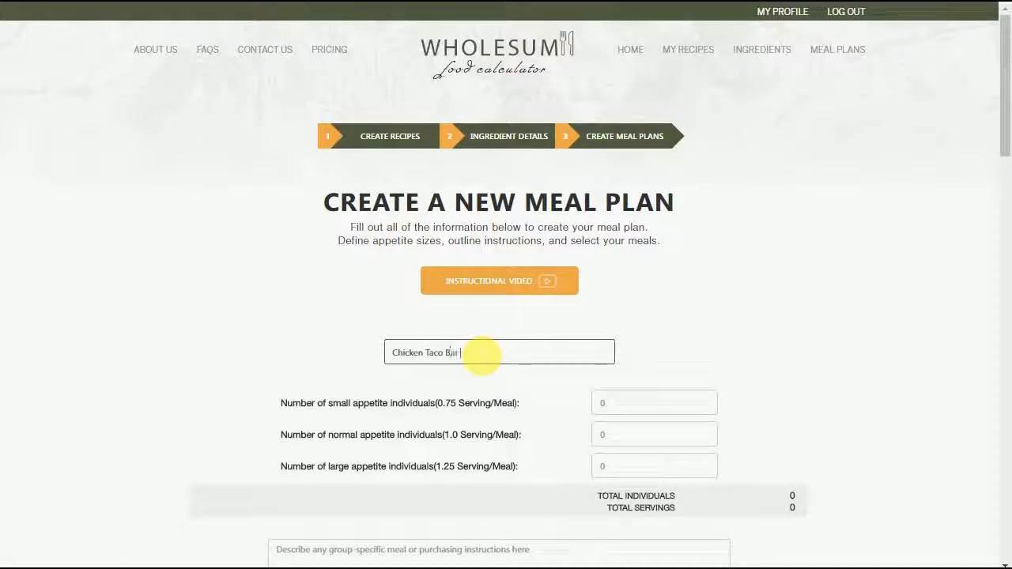
pyautogui.write('Example')
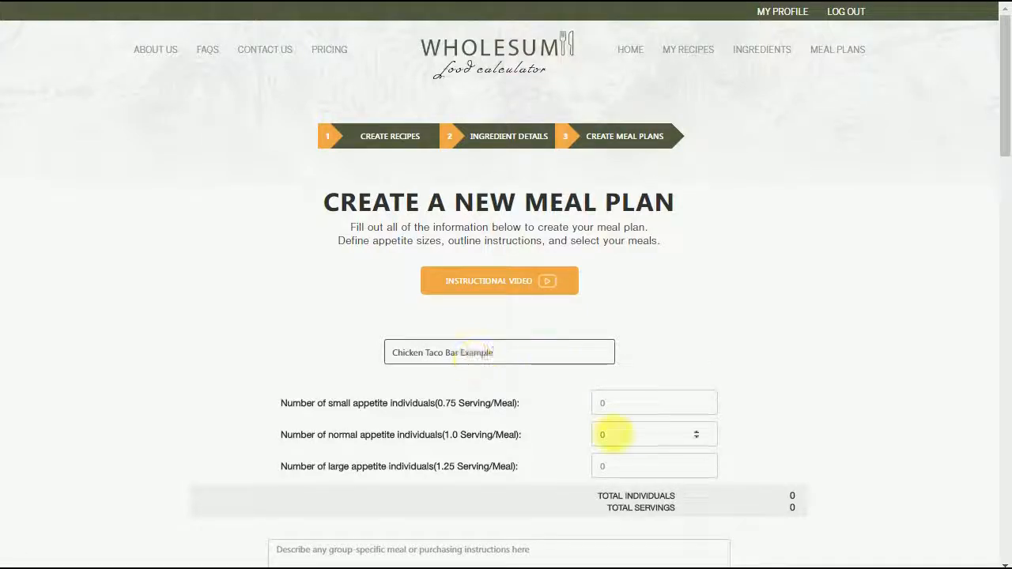
pyautogui.click(616, 436)
pyautogui.write('20')
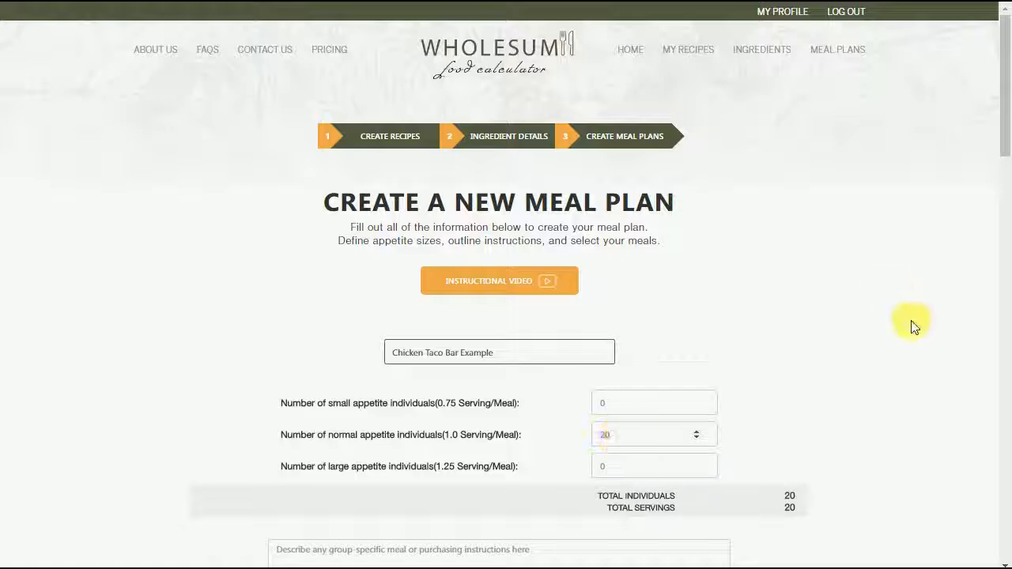
# Set the group's dietary restrictions to Wheat / Gluten for 4 individuals and Poultry for 2 individuals.
pyautogui.scroll(-2, 914, 326)
pyautogui.scroll(-3, 914, 331)
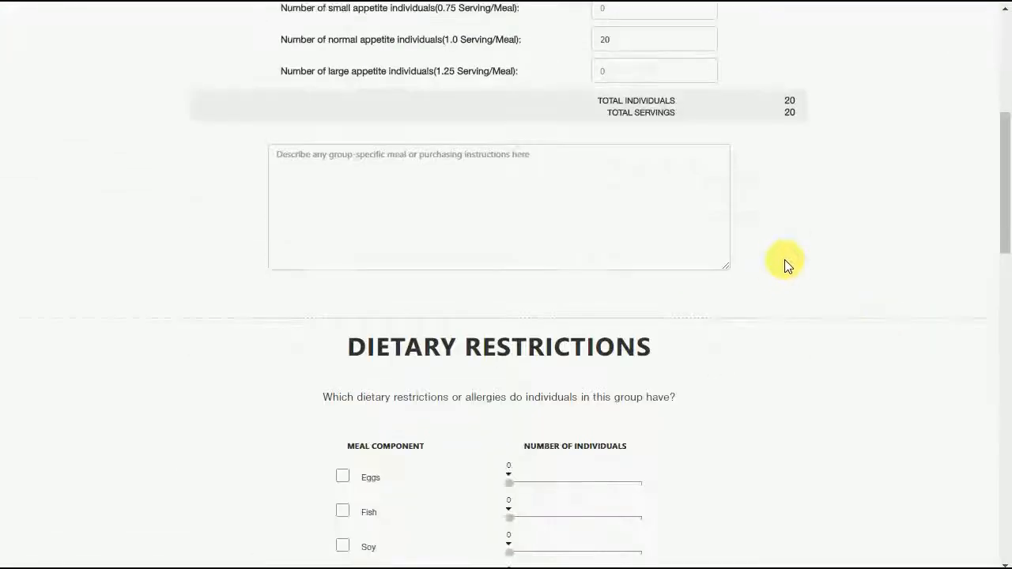
pyautogui.scroll(-4, 856, 286)
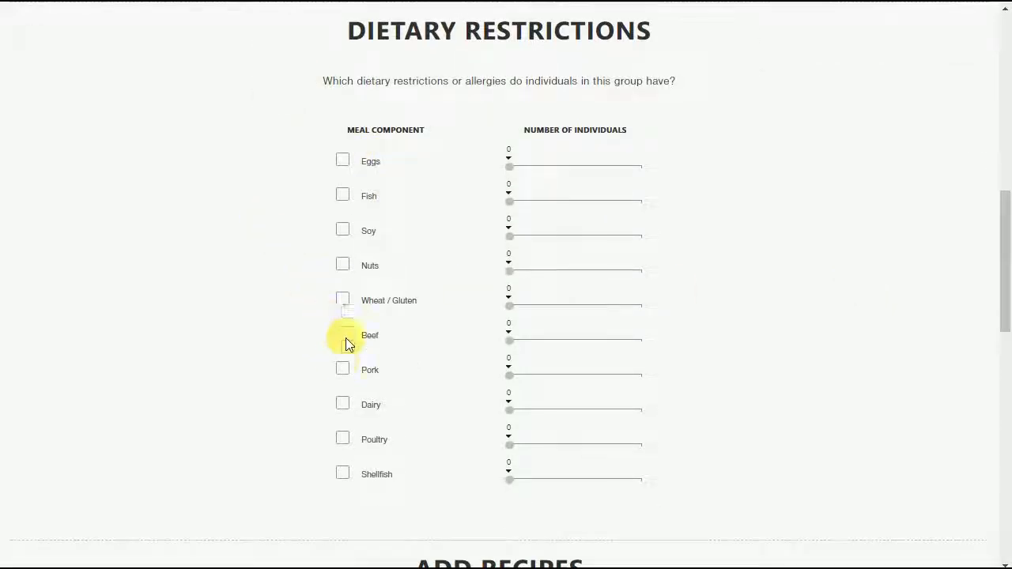
pyautogui.click(346, 304)
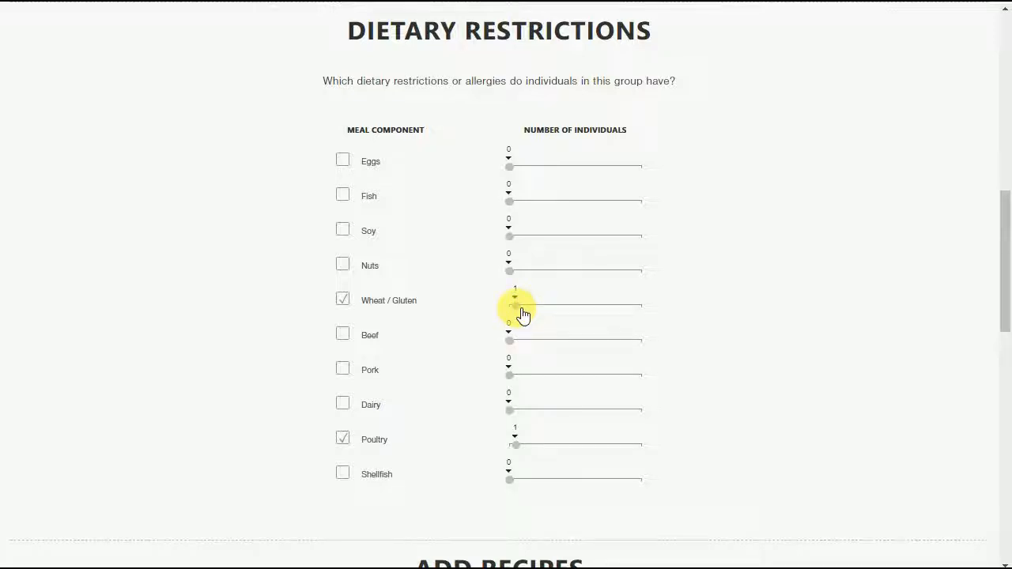
pyautogui.moveTo(522, 314); pyautogui.dragTo(543, 314)
pyautogui.moveTo(522, 450)
pyautogui.mouseDown()
pyautogui.moveTo(572, 450)
pyautogui.moveTo(522, 450)
pyautogui.mouseUp()
# Check the dietary warning on Chicken Taco Bar and schedule the recipe for dinner on 09/19/17.
pyautogui.scroll(-1, 728, 427)
pyautogui.scroll(-1, 727, 422)
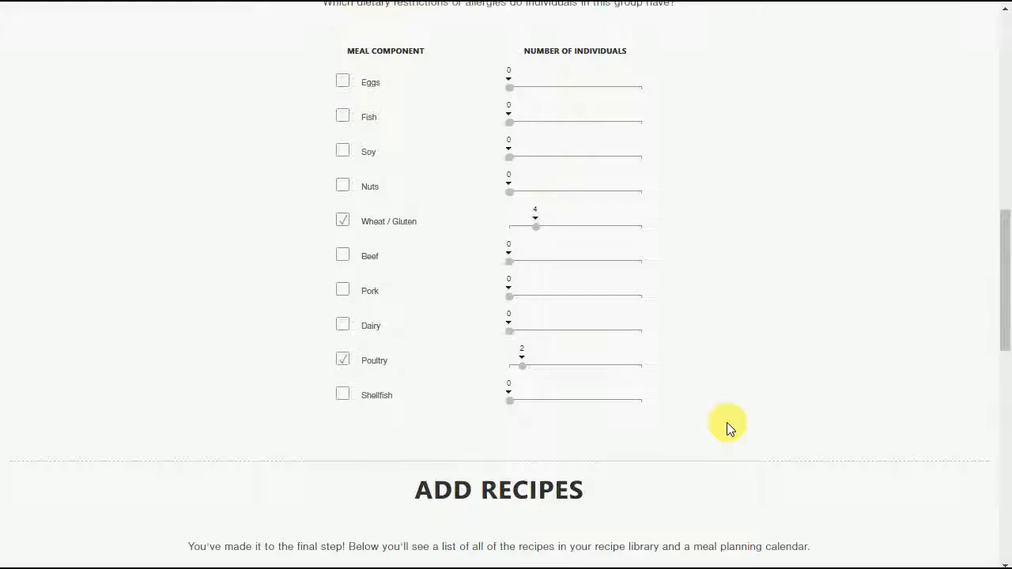
pyautogui.scroll(-1, 713, 397)
pyautogui.scroll(-4, 713, 396)
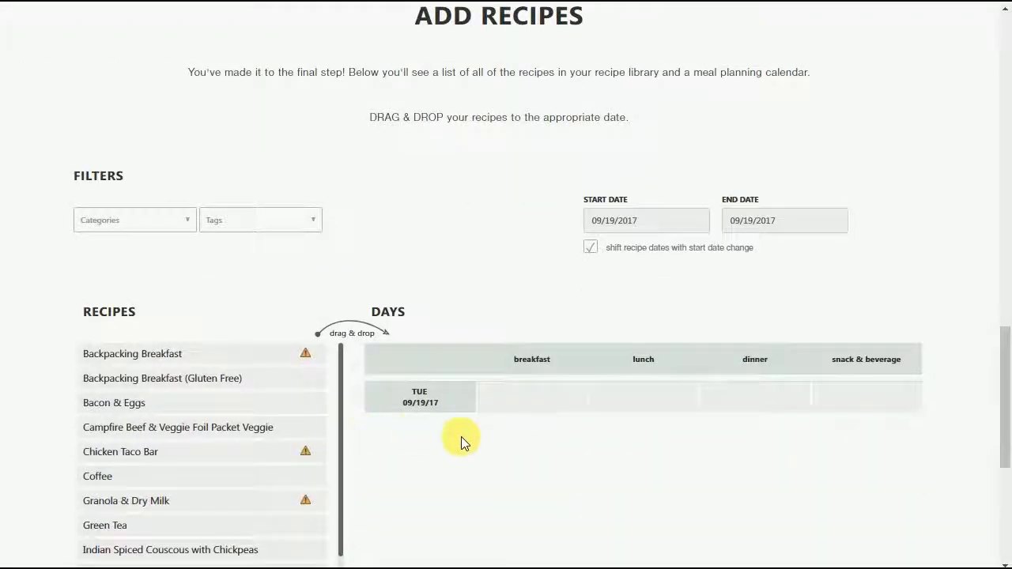
pyautogui.scroll(-1, 467, 438)
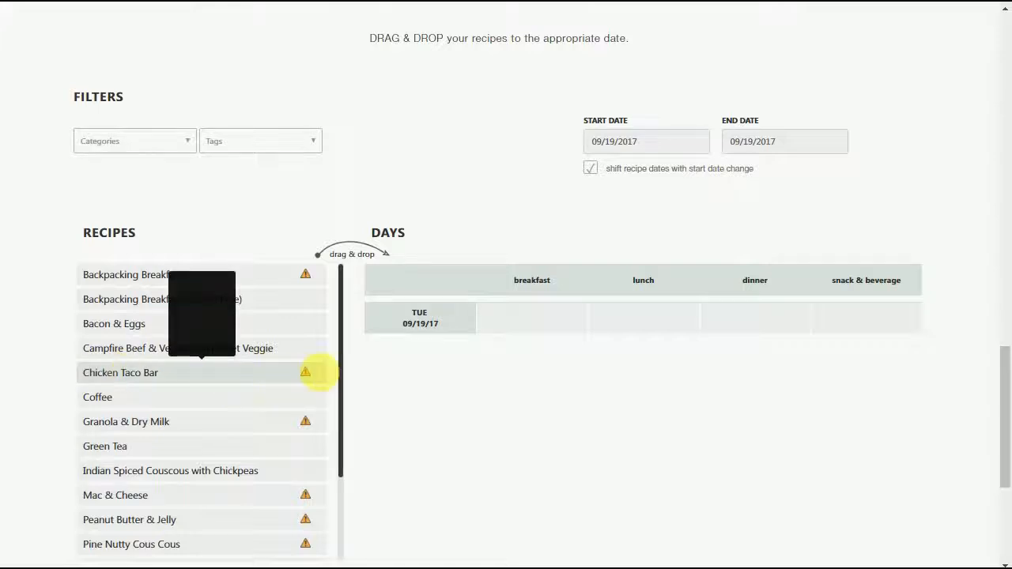
pyautogui.moveTo(309, 377)
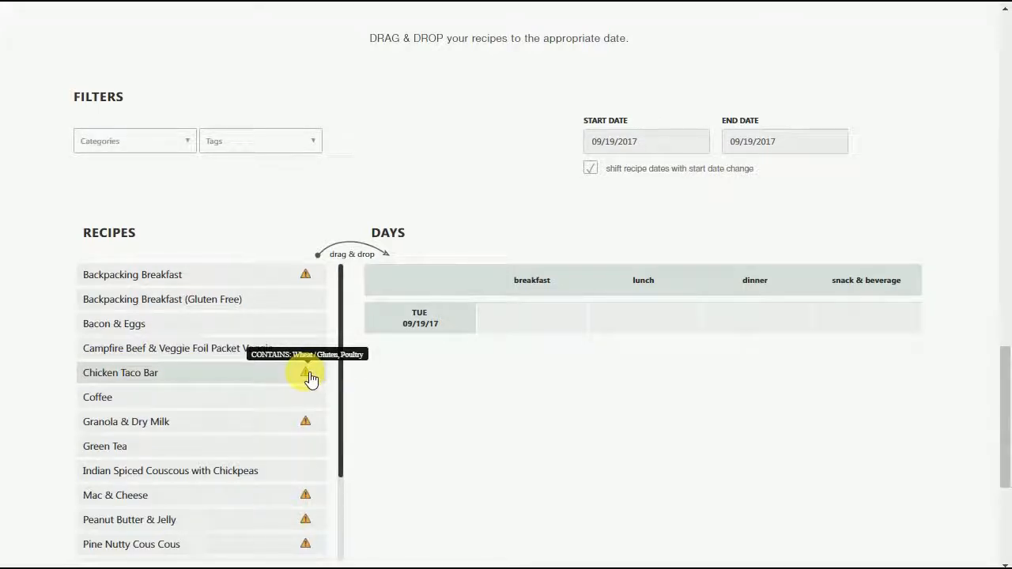
pyautogui.moveTo(256, 379)
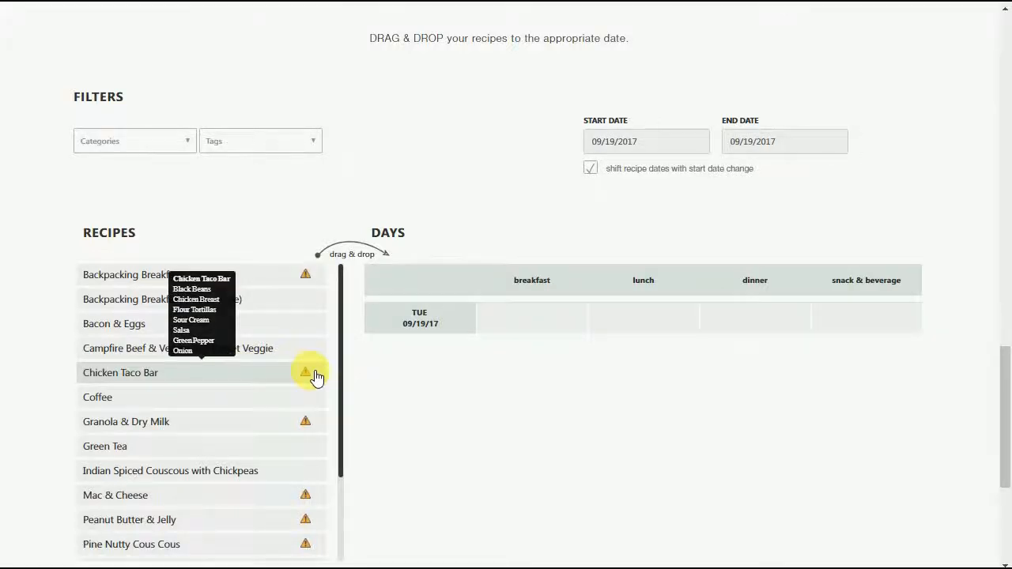
pyautogui.moveTo(319, 376); pyautogui.dragTo(766, 329)
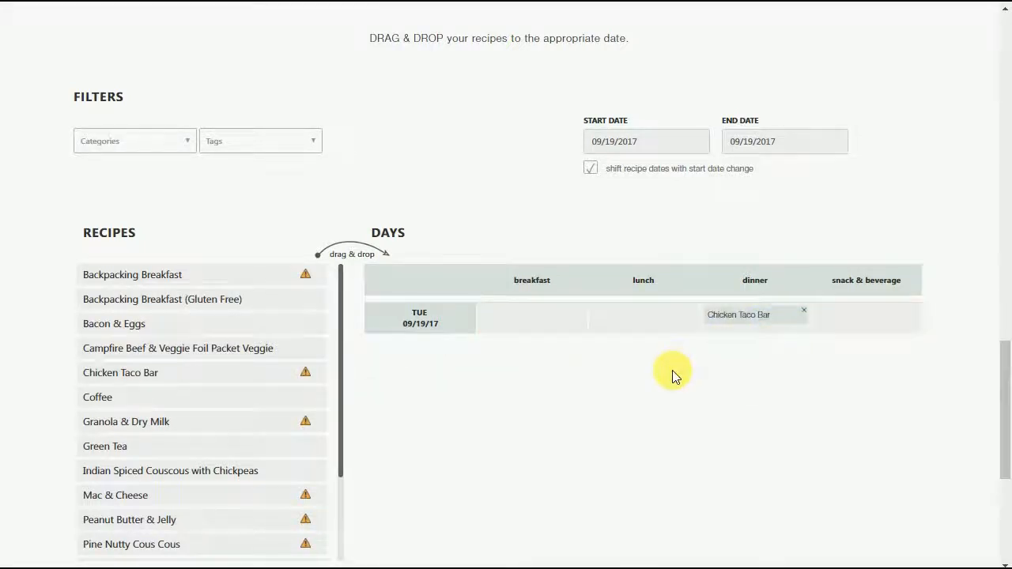
# Extend the meal plan's end date to 09/20/2017 and schedule Chicken Taco Bar for that day's dinner.
pyautogui.scroll(-1, 671, 372)
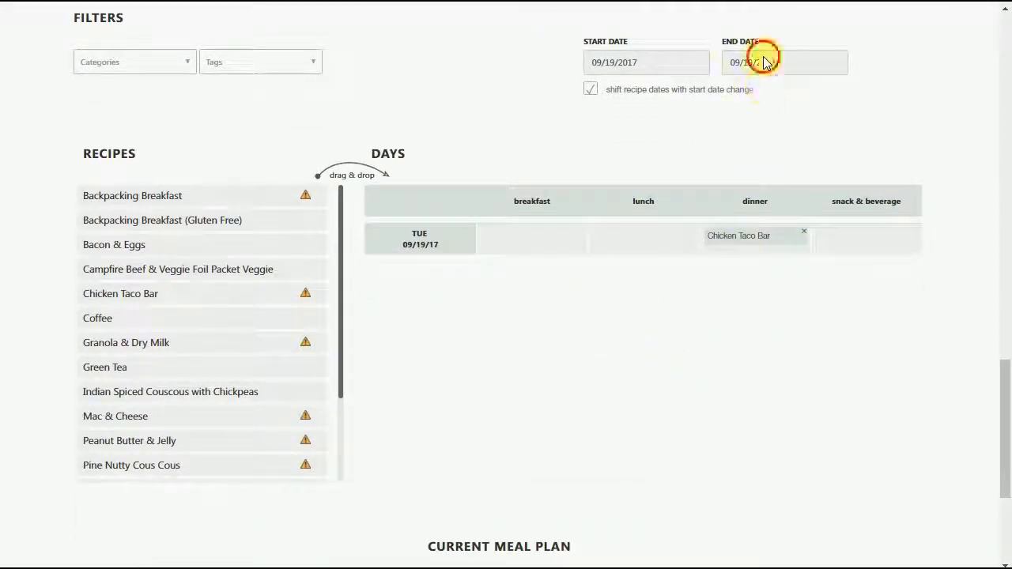
pyautogui.click(762, 61)
pyautogui.click(795, 168)
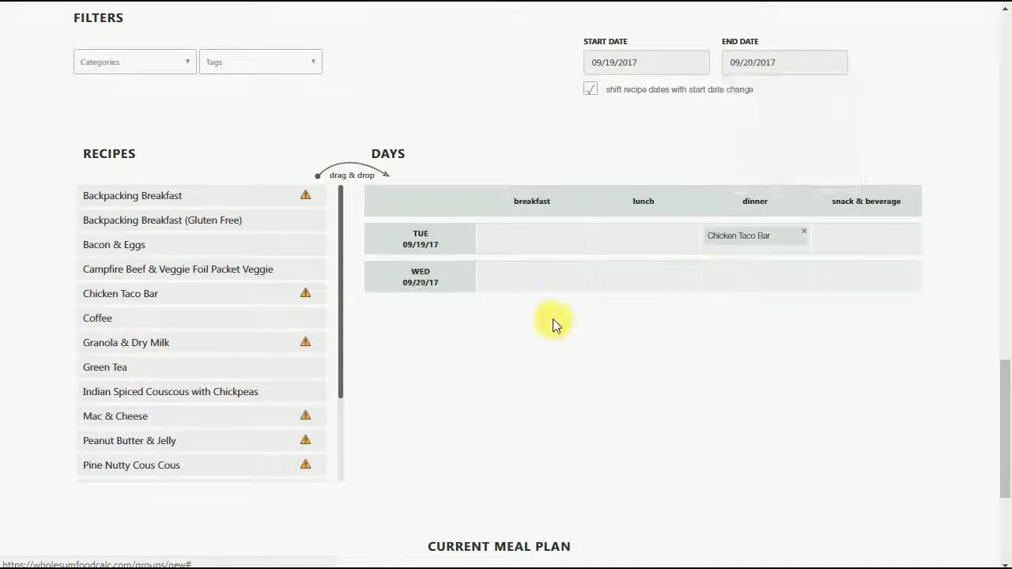
pyautogui.moveTo(163, 291)
pyautogui.moveTo(190, 303); pyautogui.dragTo(759, 284)
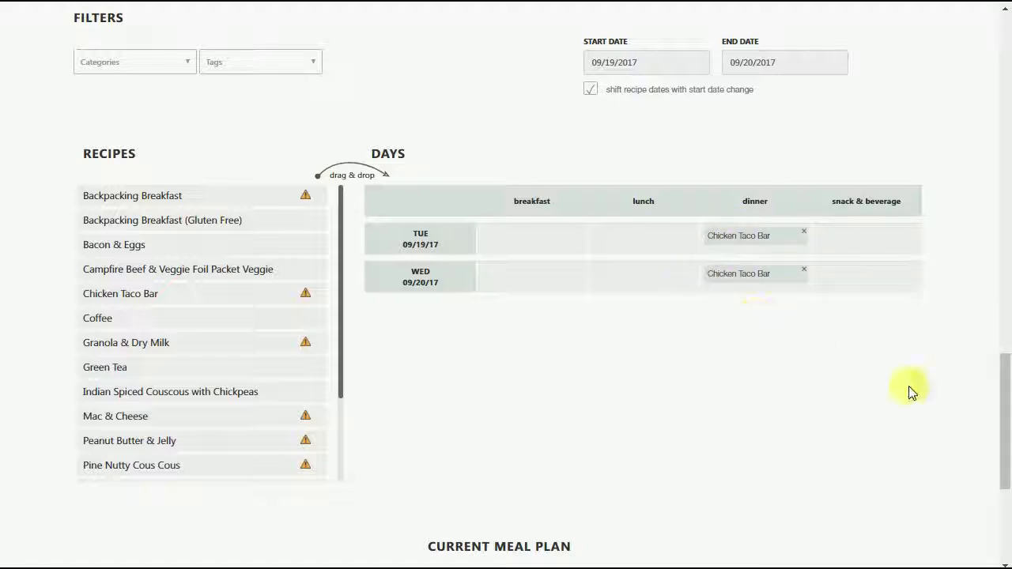
# Reduce the number of individuals served by the 09/20/2017 Chicken Taco Bar dinner to 10.
pyautogui.moveTo(1004, 439); pyautogui.dragTo(999, 498)
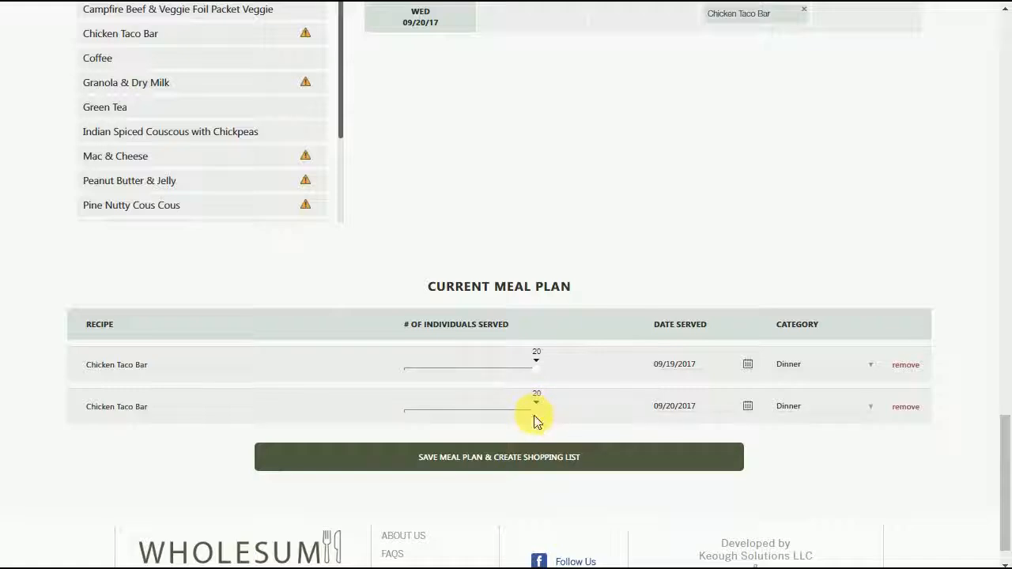
pyautogui.moveTo(540, 419); pyautogui.dragTo(470, 422)
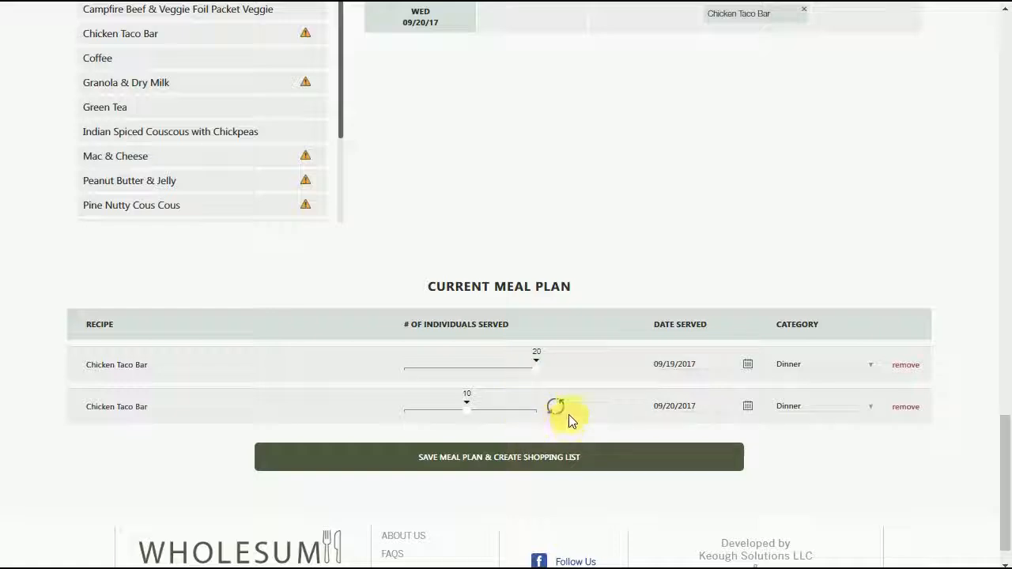
# Set the 09/20/2017 meal's substitutes to 2 Wheat / Gluten and 0 Poultry individuals, and save the meal plan to create its shopping list.
pyautogui.moveTo(561, 417)
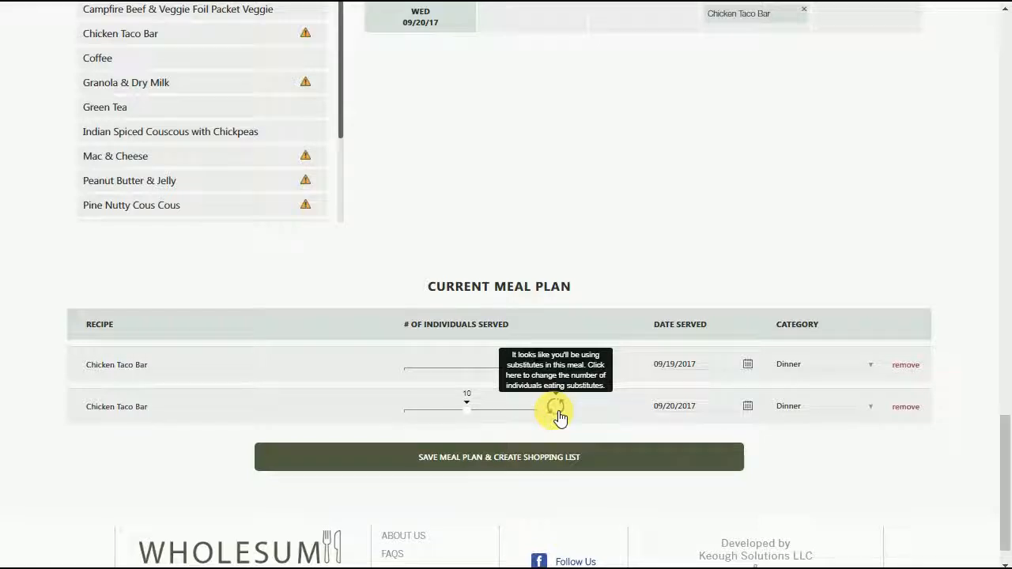
pyautogui.click(555, 410)
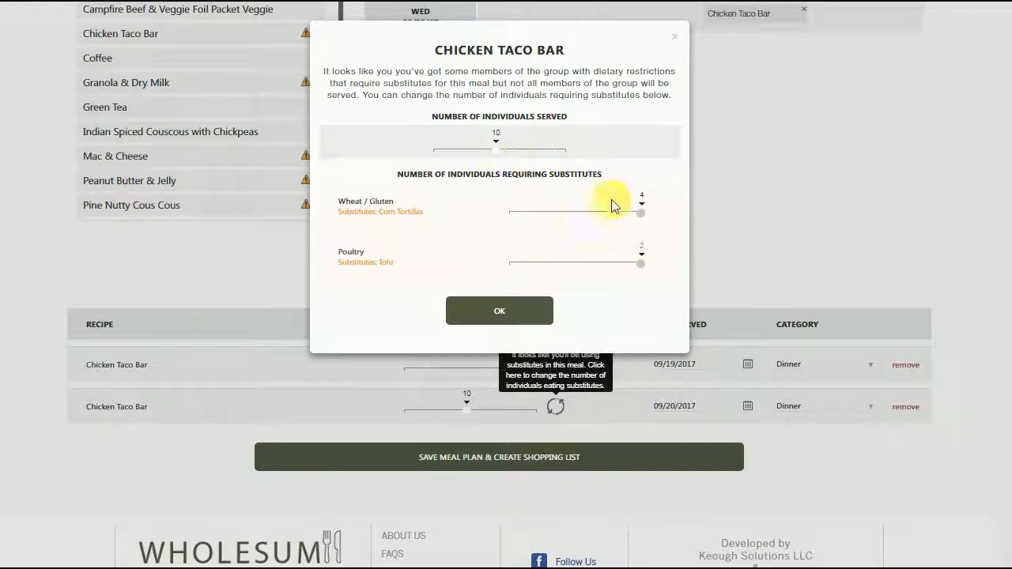
pyautogui.moveTo(644, 215); pyautogui.dragTo(577, 207)
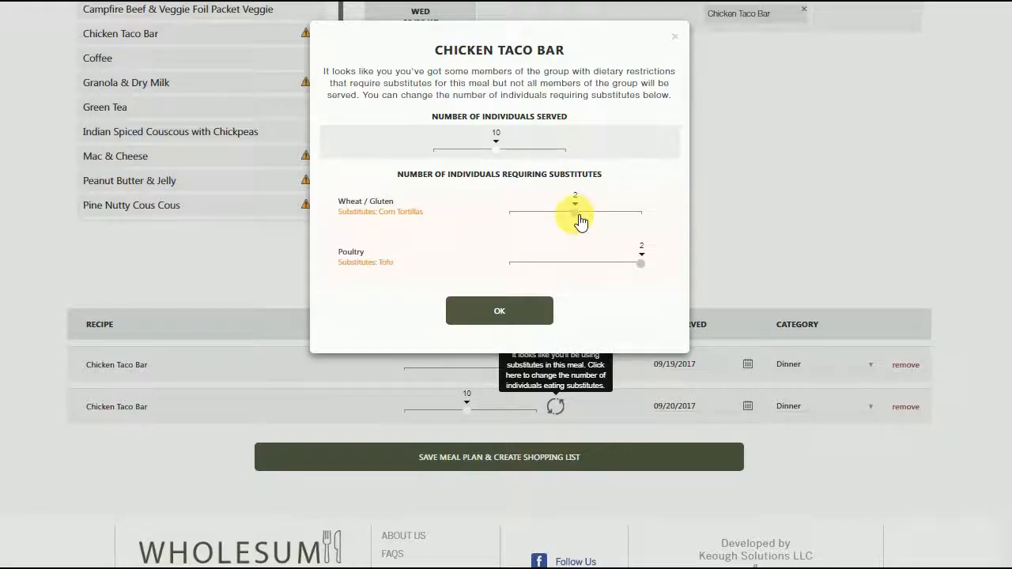
pyautogui.moveTo(647, 273); pyautogui.dragTo(515, 271)
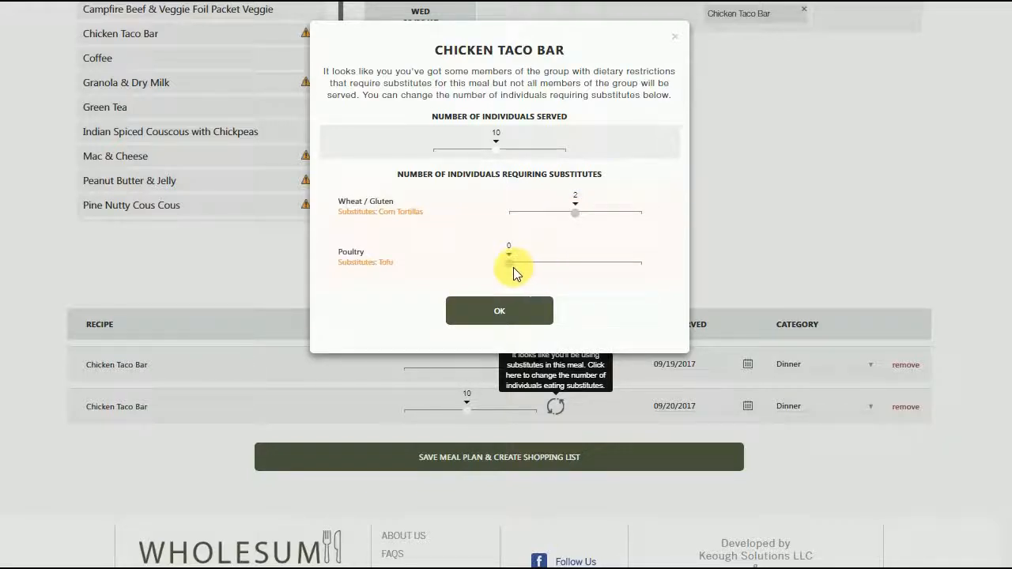
pyautogui.click(499, 311)
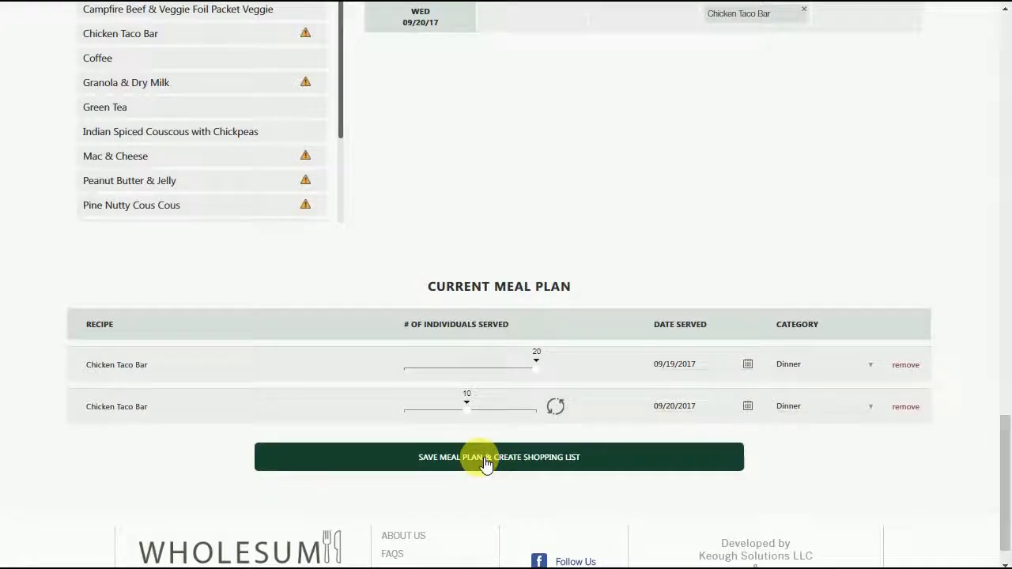
pyautogui.click(487, 465)
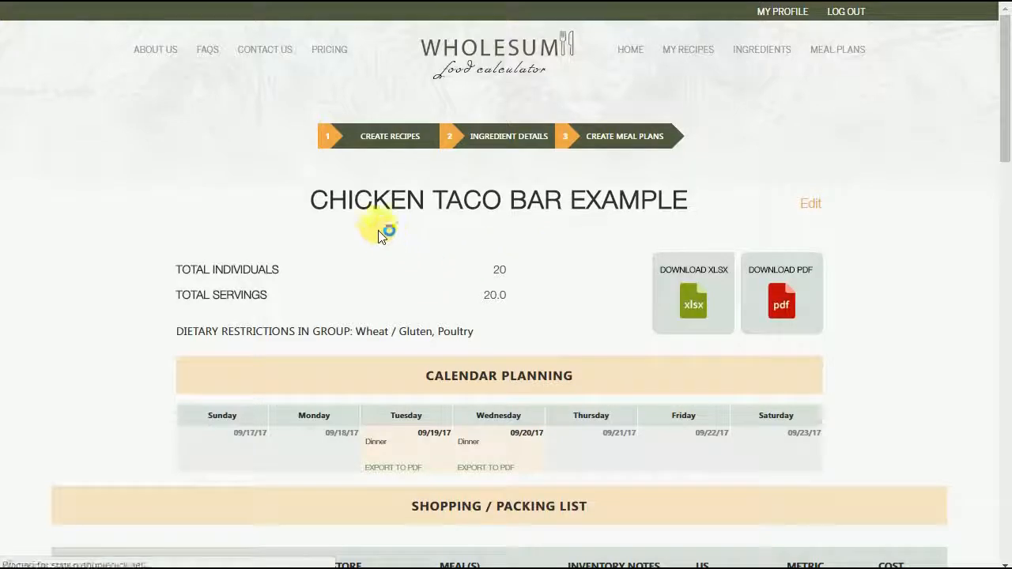
# Examine the saved plan's calendar and the shopping list quantities for the regular ingredients and the tofu and corn tortilla substitutes.
pyautogui.scroll(-1, 386, 216)
pyautogui.scroll(-4, 384, 216)
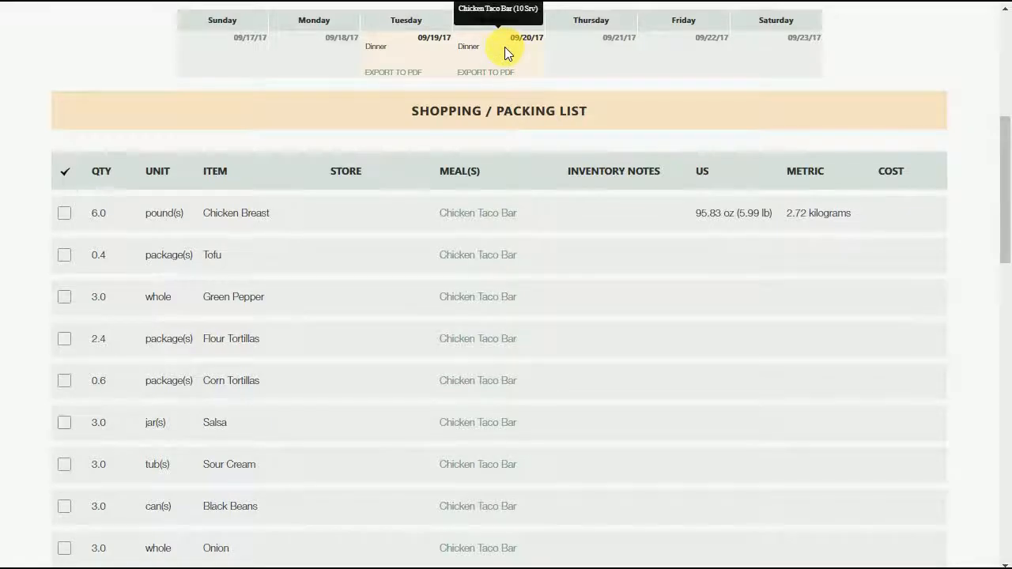
pyautogui.scroll(1, 507, 50)
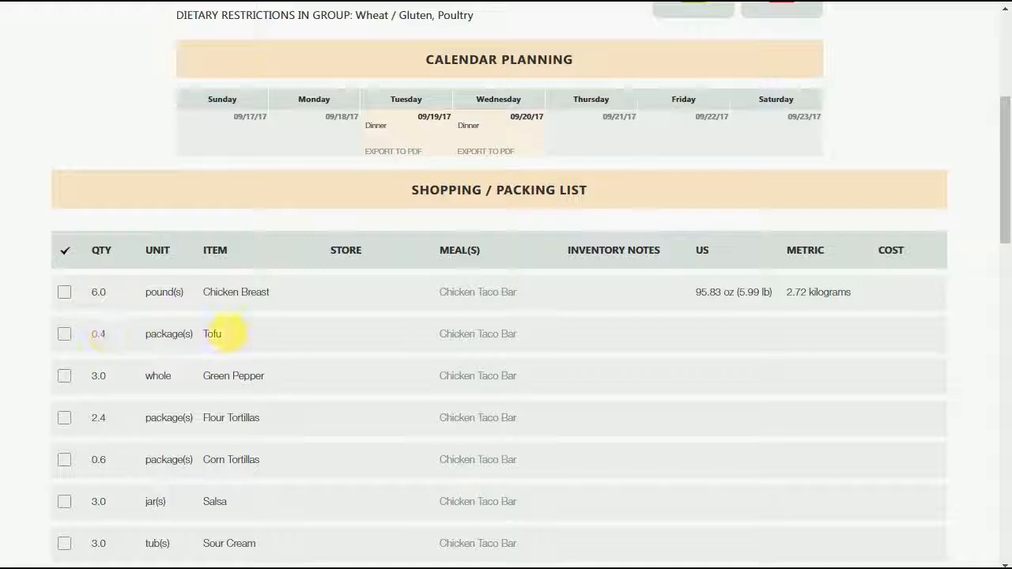
pyautogui.scroll(-1, 223, 335)
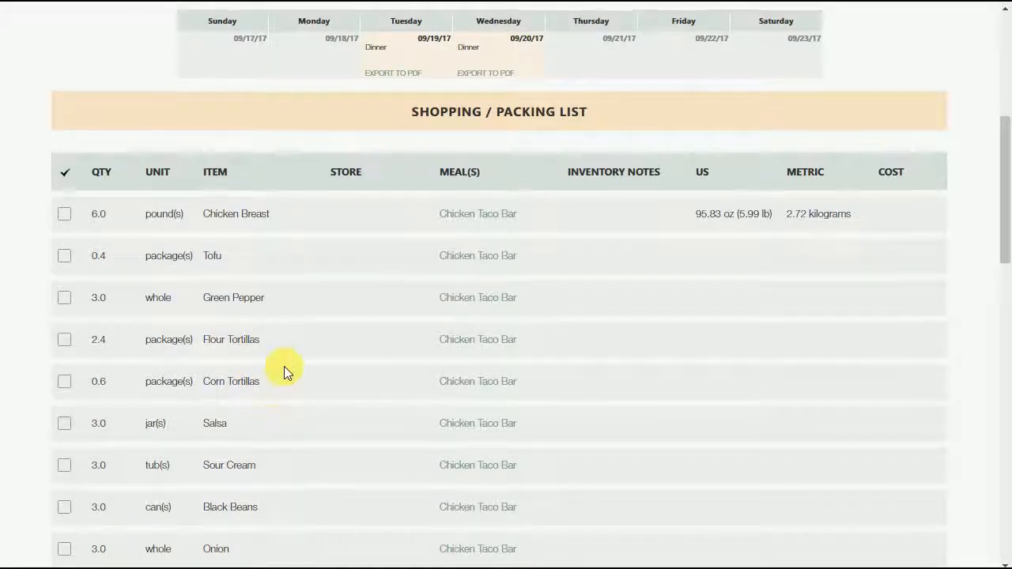
pyautogui.scroll(3, 284, 366)
pyautogui.scroll(2, 284, 366)
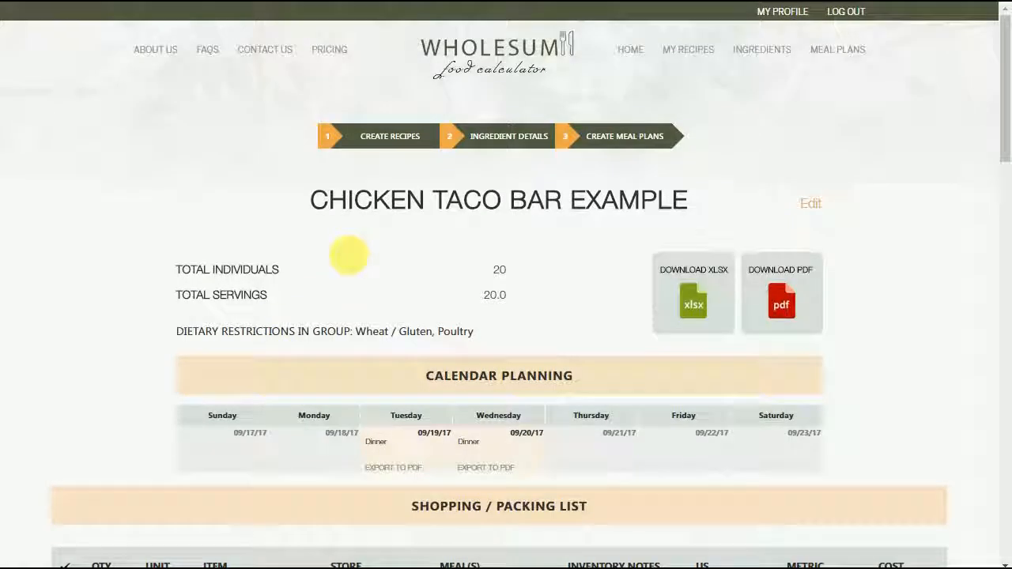
pyautogui.scroll(-1, 355, 248)
pyautogui.scroll(-5, 219, 378)
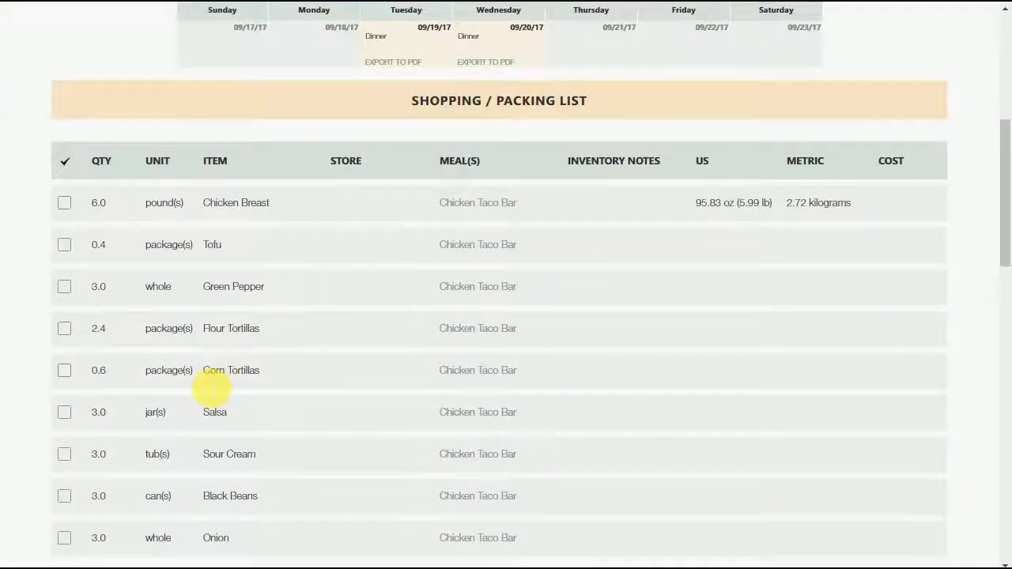
pyautogui.scroll(7, 194, 330)
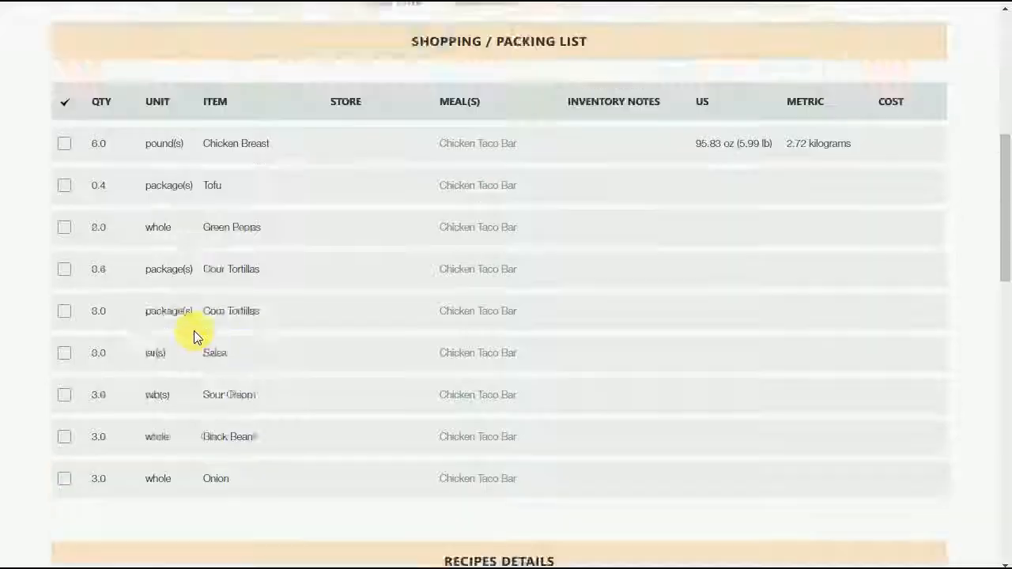
pyautogui.scroll(-2, 196, 328)
pyautogui.scroll(2, 273, 253)
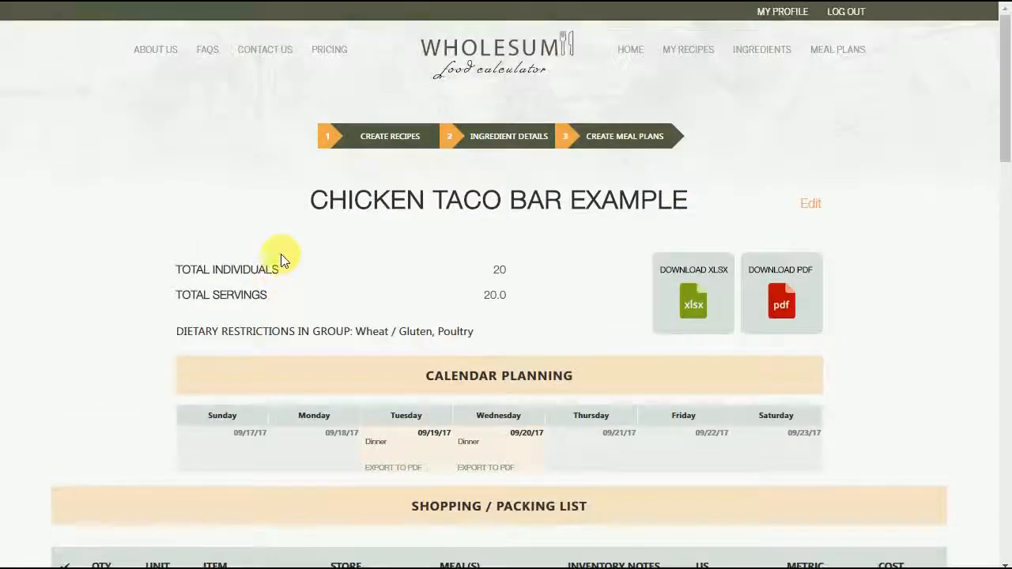